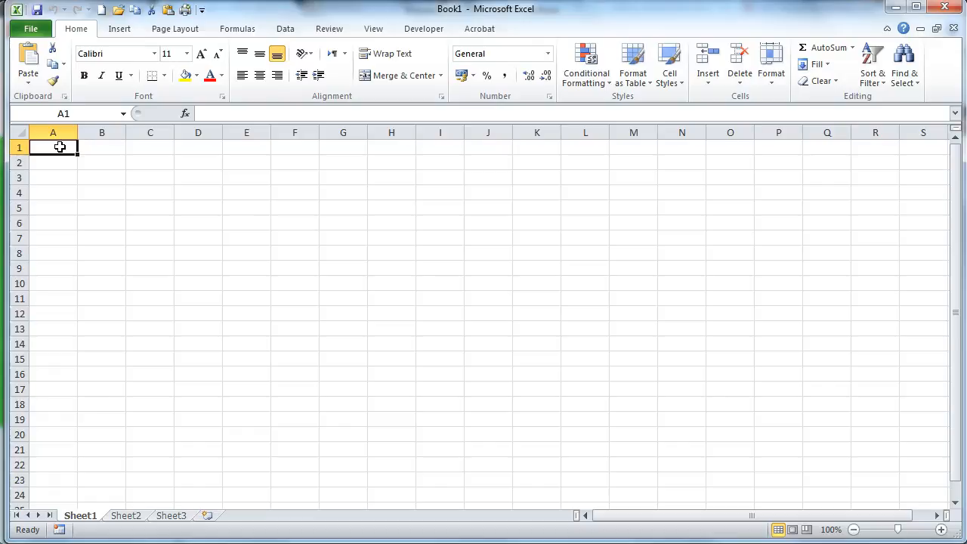
Step: Enter the row labels A, B and C in cells A1 to A3
{"action": "type", "text": "A"}
{"action": "key", "text": "Return"}
{"action": "type", "text": "B"}
{"action": "key", "text": "Return"}
{"action": "type", "text": "C"}
{"action": "key", "text": "Tab"}
Step: Fill row A with the values 235, 284 and 269 in cells B1 to D1
{"action": "key", "text": "Up"}
{"action": "key", "text": "Up"}
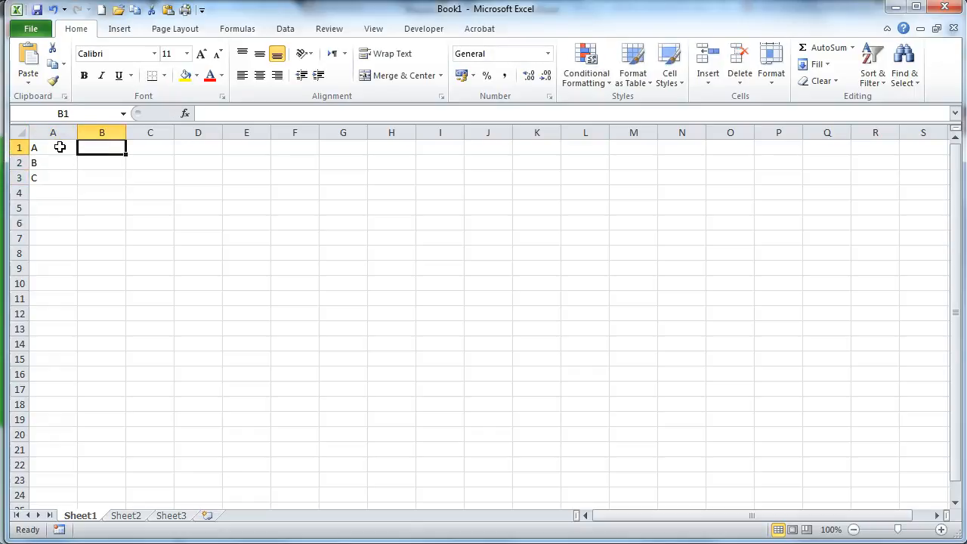
{"action": "type", "text": "235"}
{"action": "key", "text": "Tab"}
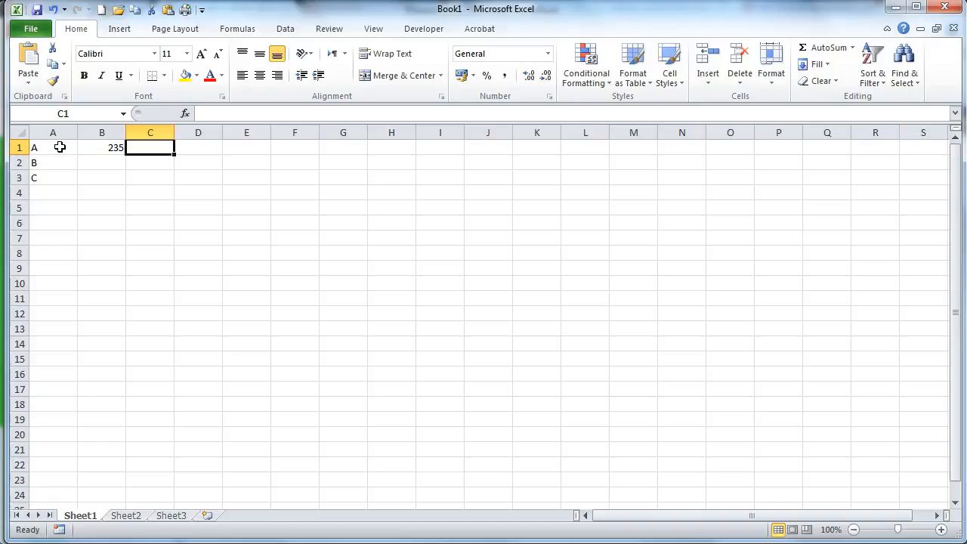
{"action": "type", "text": "284"}
{"action": "key", "text": "Tab"}
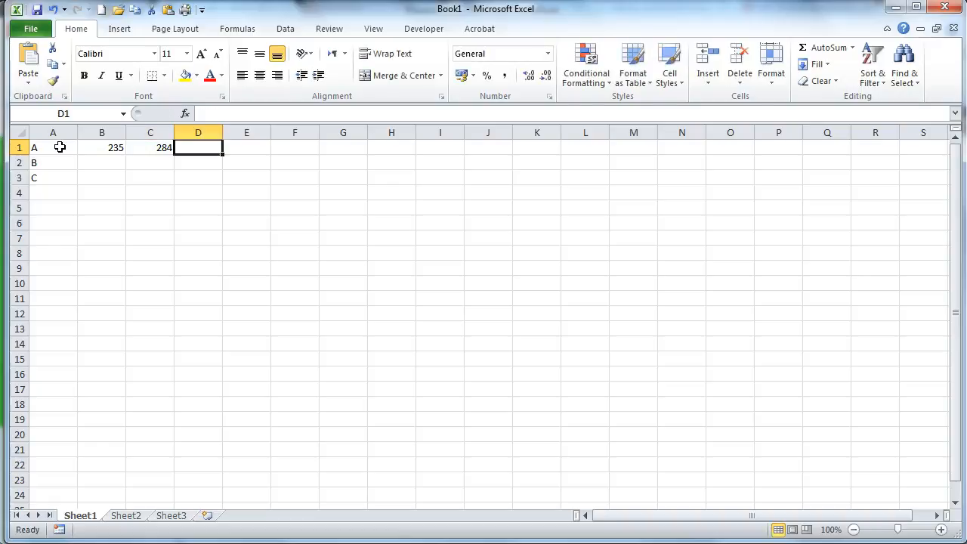
{"action": "type", "text": "269"}
{"action": "key", "text": "Return"}
Step: Fill row B with the values 112, 123 and 185 in cells B2 to D2
{"action": "key", "text": "Left"}
{"action": "key", "text": "Left"}
{"action": "type", "text": "112"}
{"action": "key", "text": "Tab"}
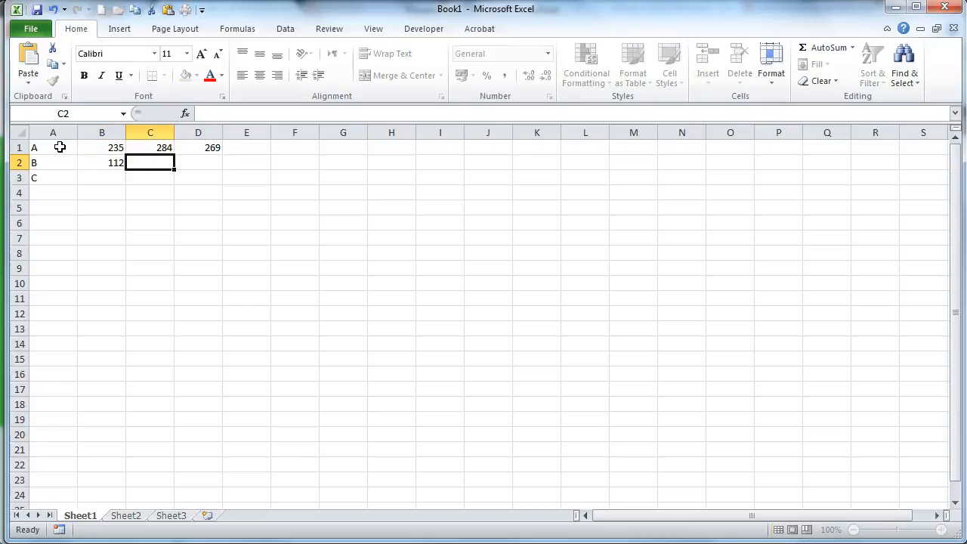
{"action": "type", "text": "123"}
{"action": "key", "text": "Tab"}
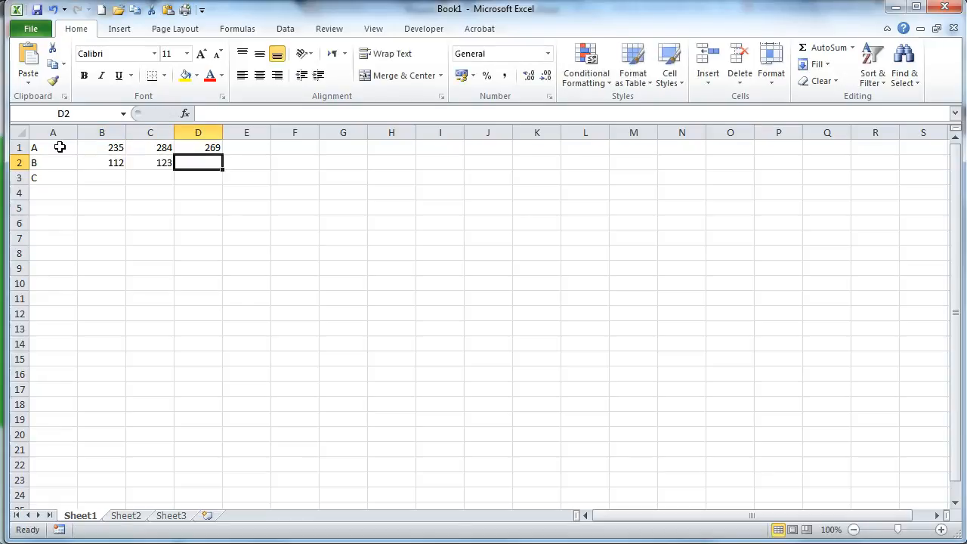
{"action": "type", "text": "185"}
{"action": "key", "text": "Return"}
Step: Fill row C with the values 245, 340 and 292 in cells B3 to D3
{"action": "key", "text": "Left"}
{"action": "type", "text": "245"}
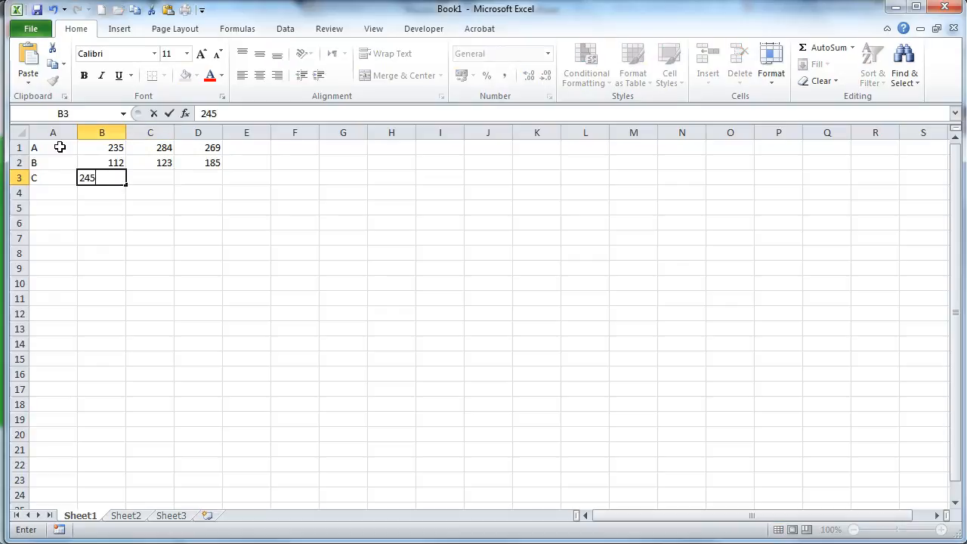
{"action": "key", "text": "Tab"}
{"action": "type", "text": "340"}
{"action": "key", "text": "Tab"}
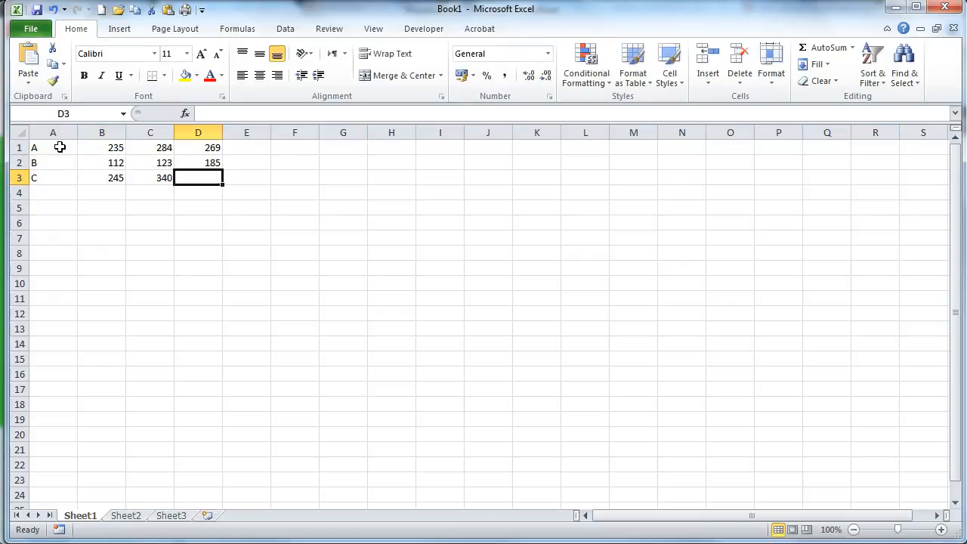
{"action": "type", "text": "292"}
{"action": "key", "text": "Tab"}
{"action": "key", "text": "Down"}
{"action": "key", "text": "Down"}
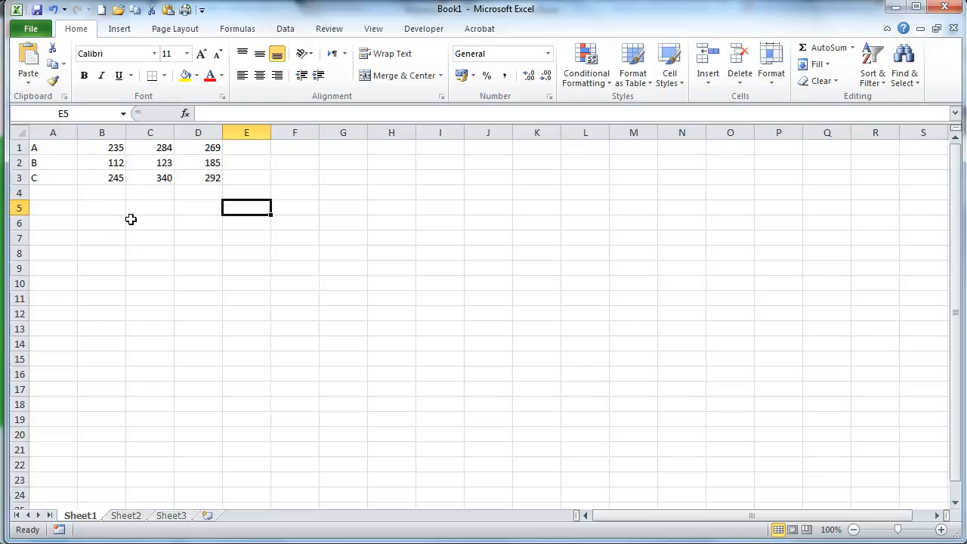
Step: Enter the labels A, B and C again in cells F1 to F3 for the results
{"action": "left_click", "coordinate": [117, 148]}
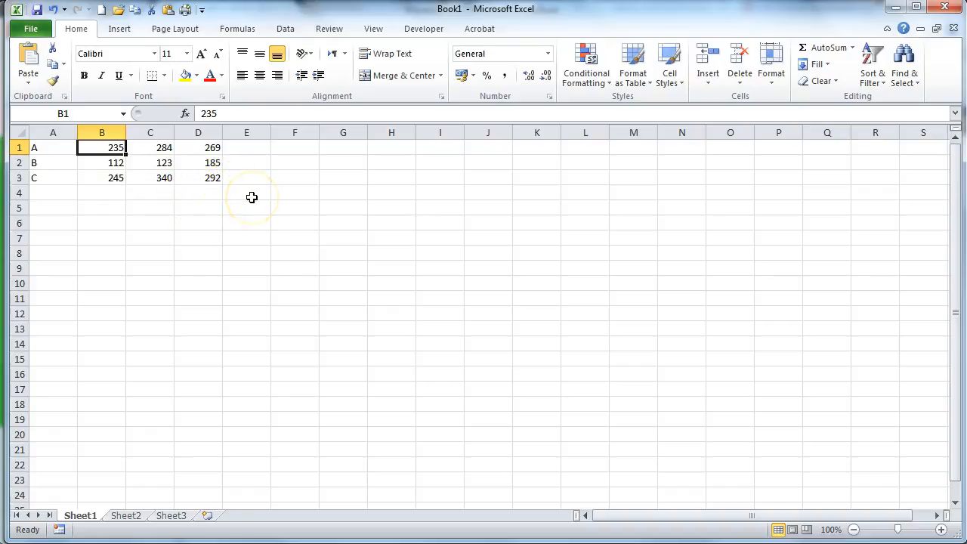
{"action": "left_click", "coordinate": [298, 149]}
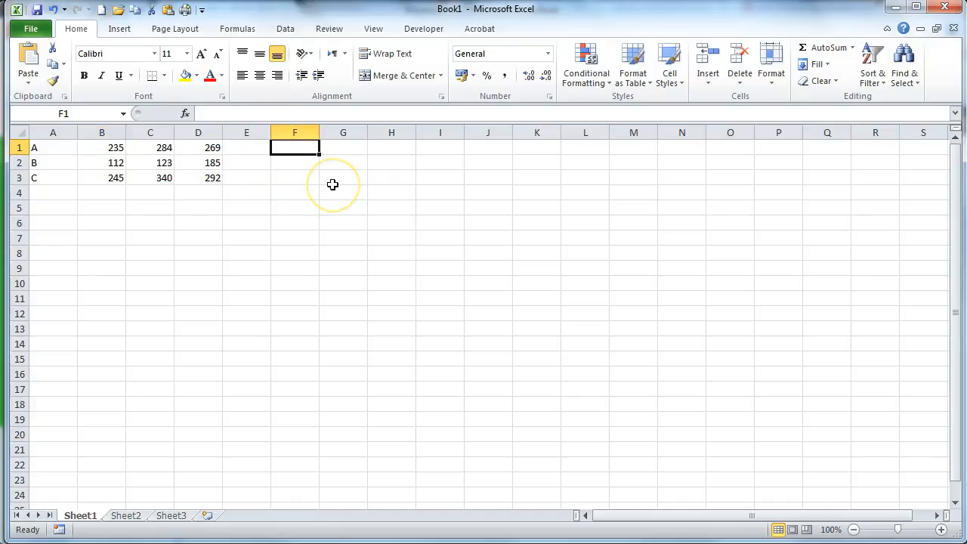
{"action": "type", "text": "A"}
{"action": "key", "text": "Return"}
{"action": "type", "text": "B"}
{"action": "key", "text": "Return"}
{"action": "type", "text": "C"}
{"action": "key", "text": "Up"}
Step: Calculate the mean of row A in G1 with the manual formula =(B1+C1+D1)/3
{"action": "key", "text": "Up"}
{"action": "key", "text": "Right"}
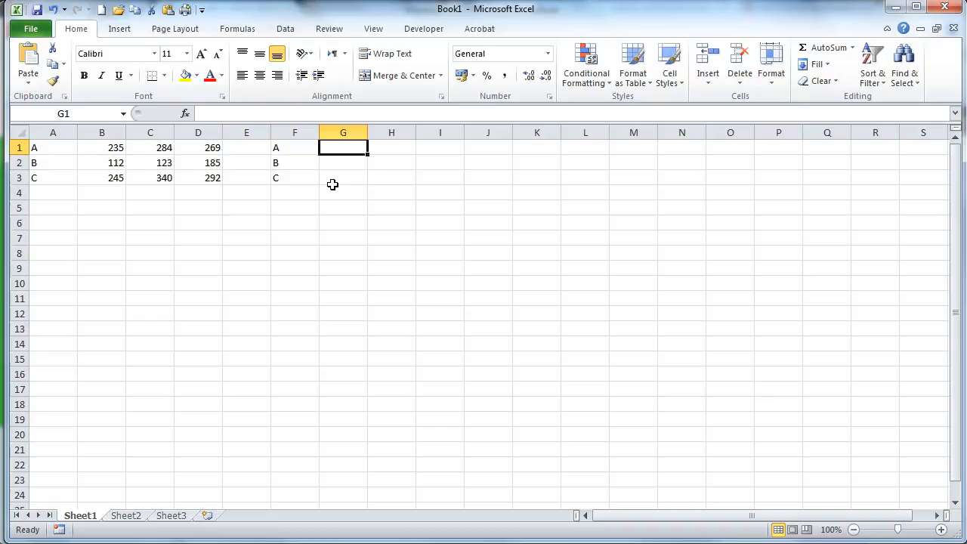
{"action": "type", "text": "="}
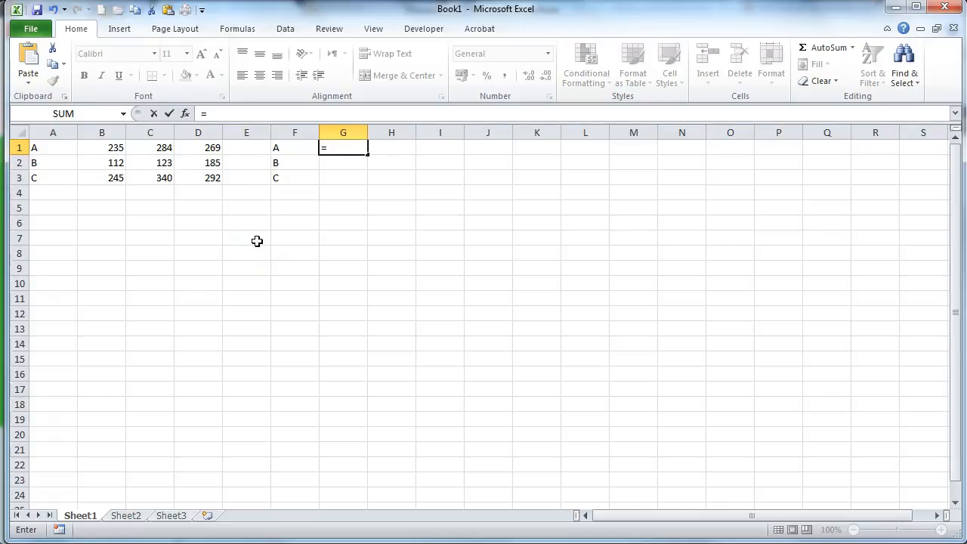
{"action": "type", "text": "("}
{"action": "left_click", "coordinate": [115, 149]}
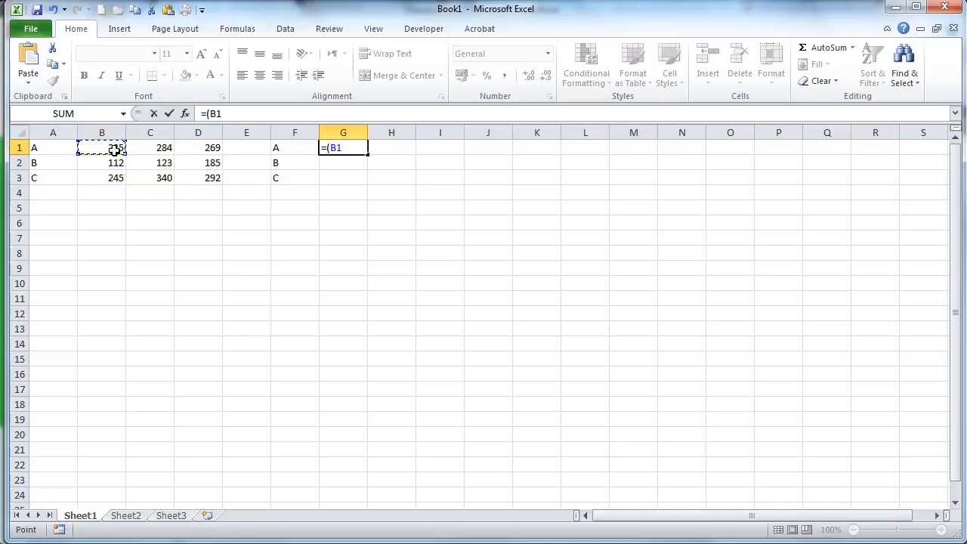
{"action": "type", "text": "+"}
{"action": "left_click", "coordinate": [150, 151]}
{"action": "type", "text": "+"}
{"action": "left_click", "coordinate": [202, 152]}
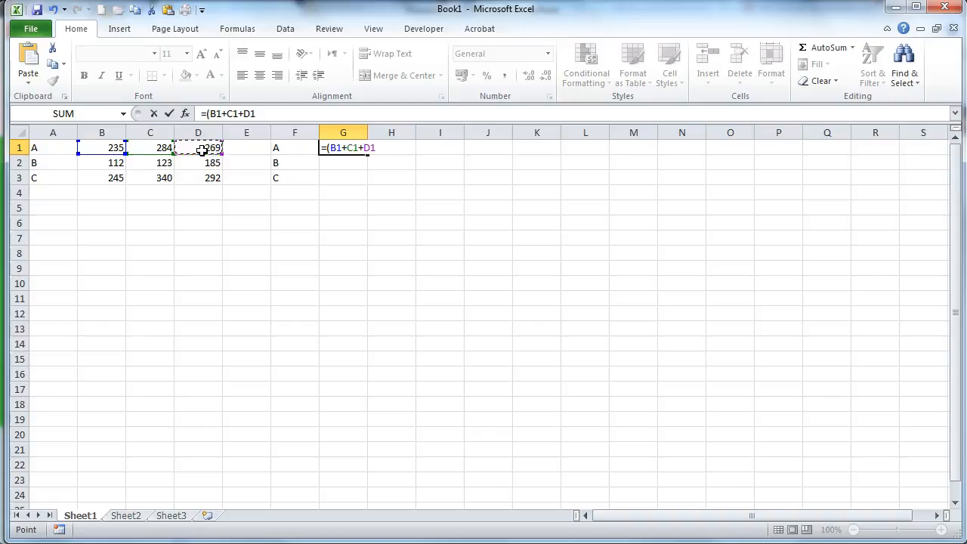
{"action": "type", "text": ")"}
{"action": "left_click", "coordinate": [279, 112]}
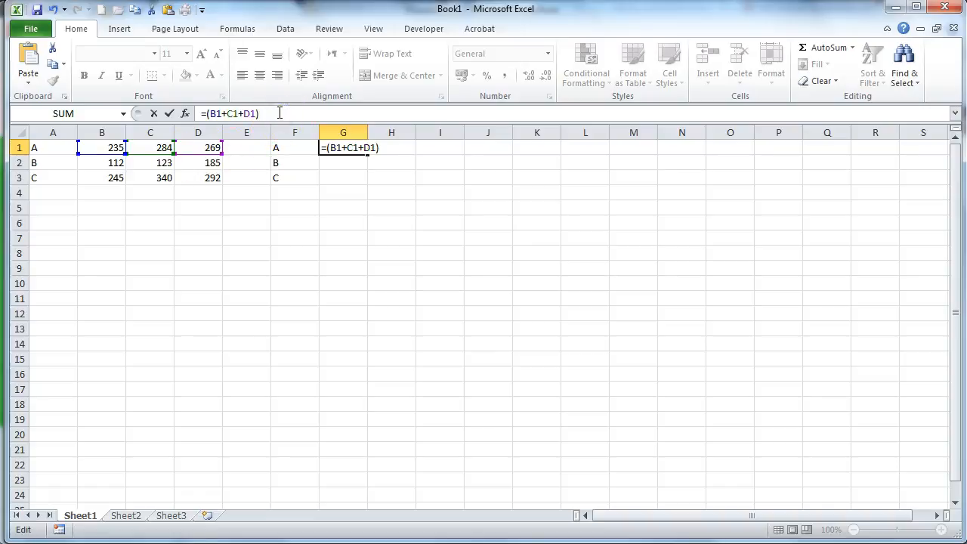
{"action": "type", "text": "/3"}
{"action": "key", "text": "Return"}
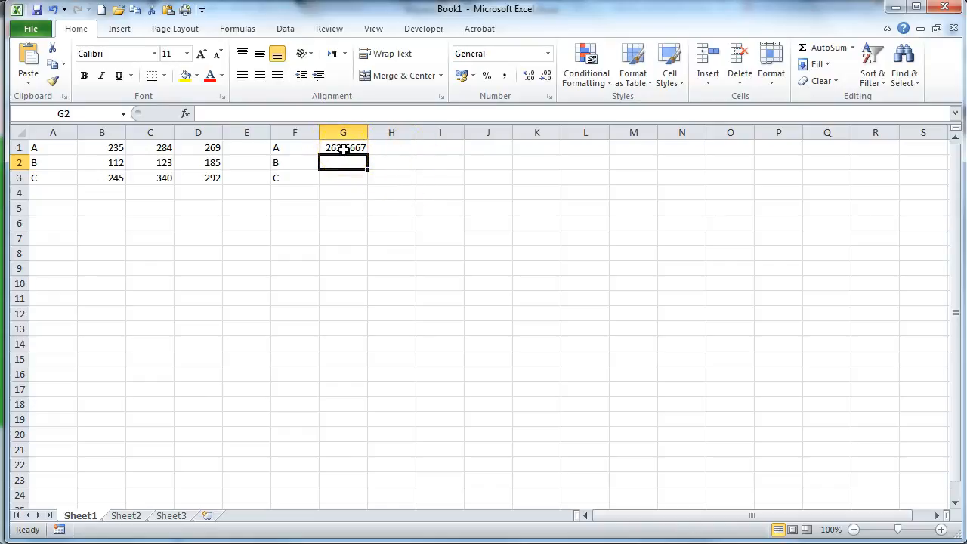
Step: Clear G1 and calculate the mean of row A there with =AVERAGE(B1:D1)
{"action": "left_click", "coordinate": [343, 149]}
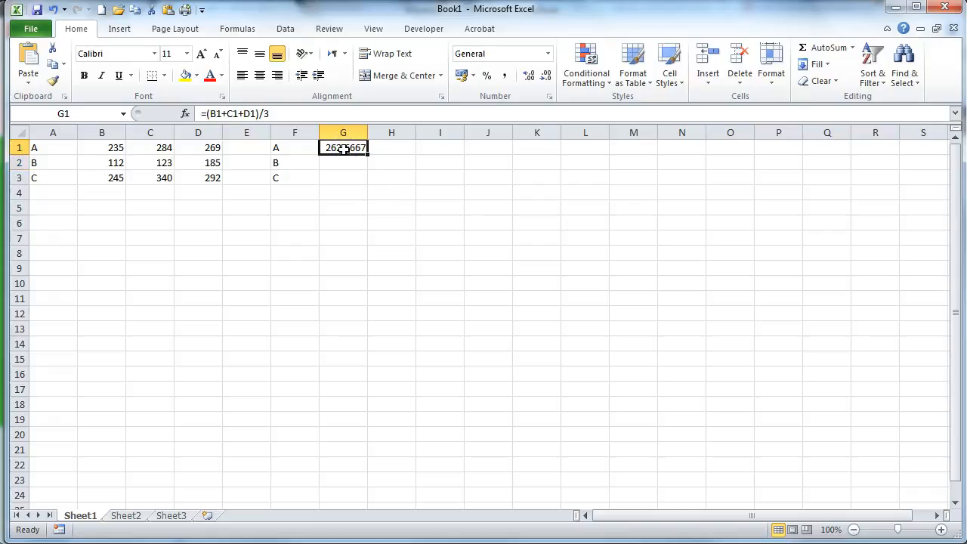
{"action": "key", "text": "Delete"}
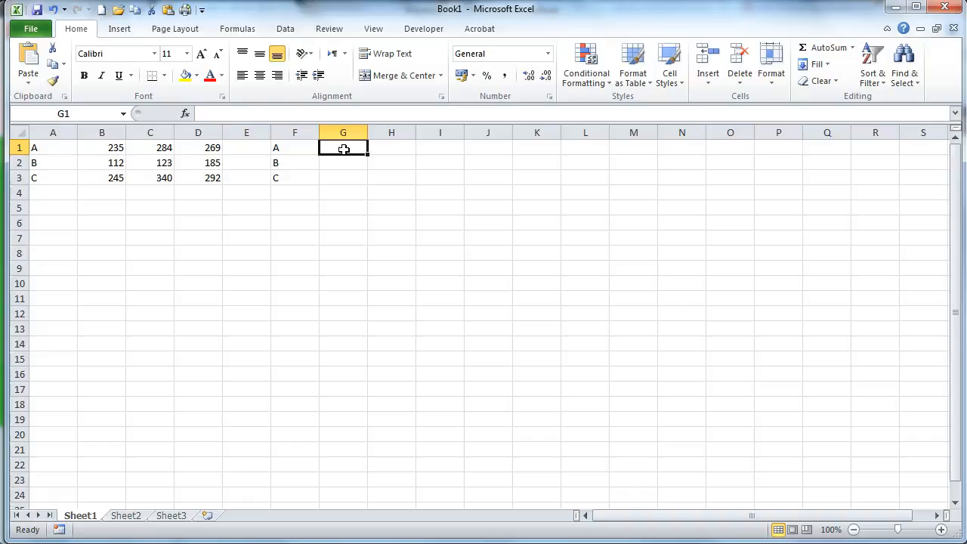
{"action": "type", "text": "="}
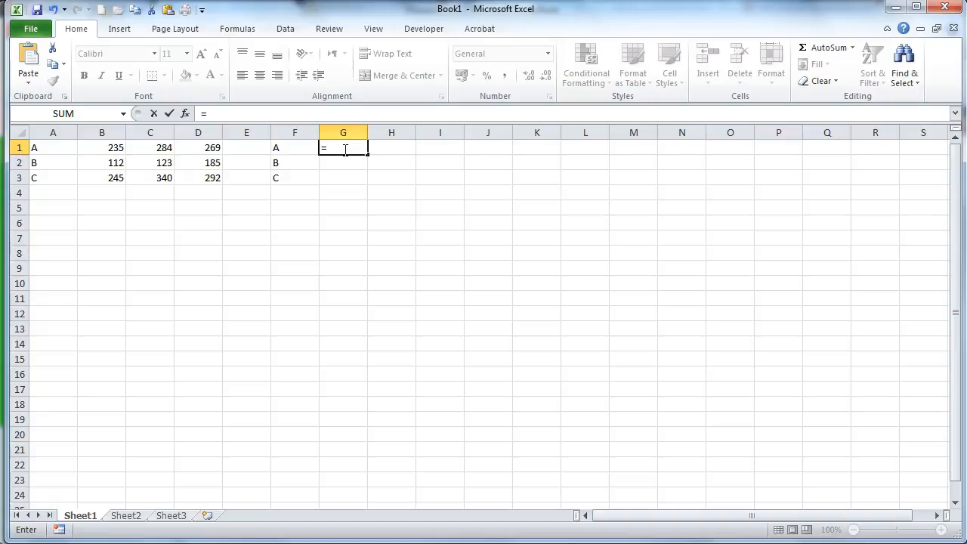
{"action": "type", "text": "AV"}
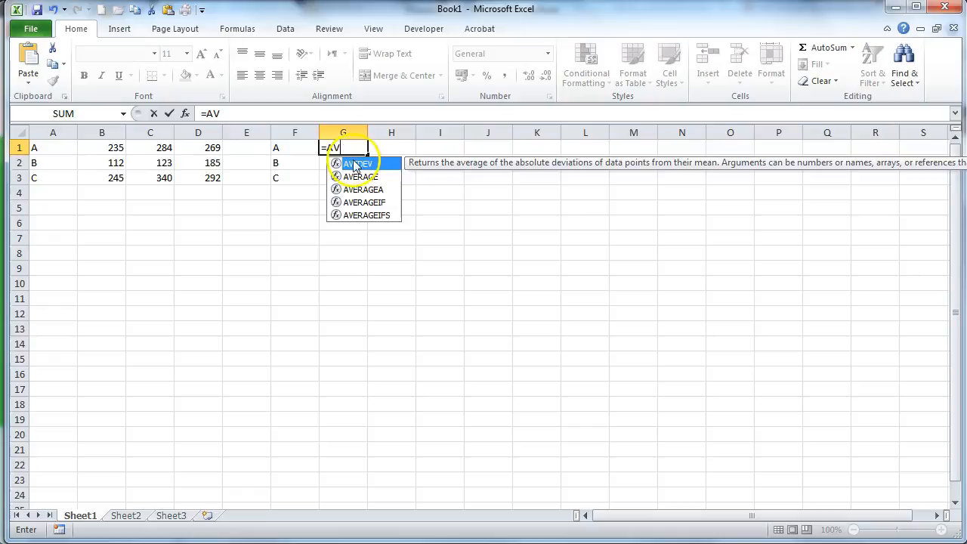
{"action": "type", "text": "ERAGE"}
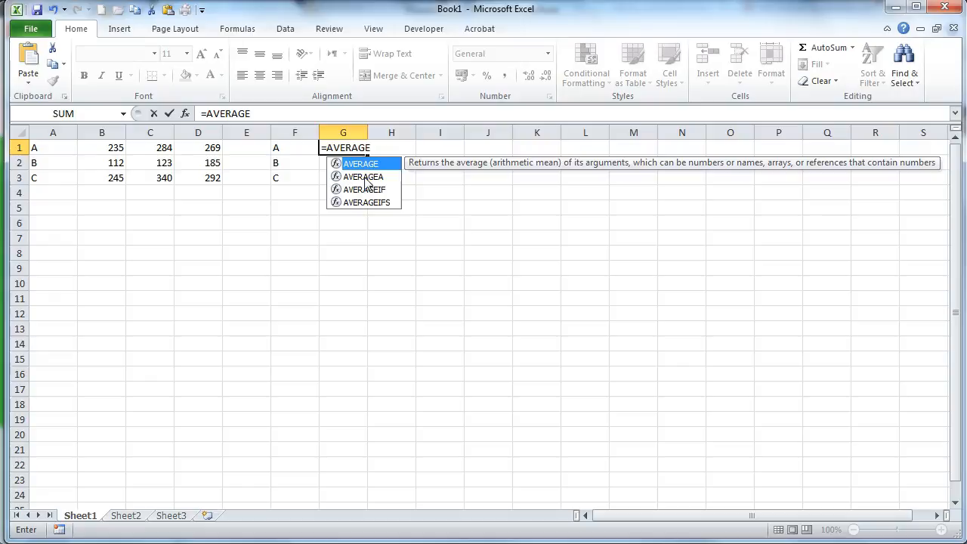
{"action": "type", "text": "("}
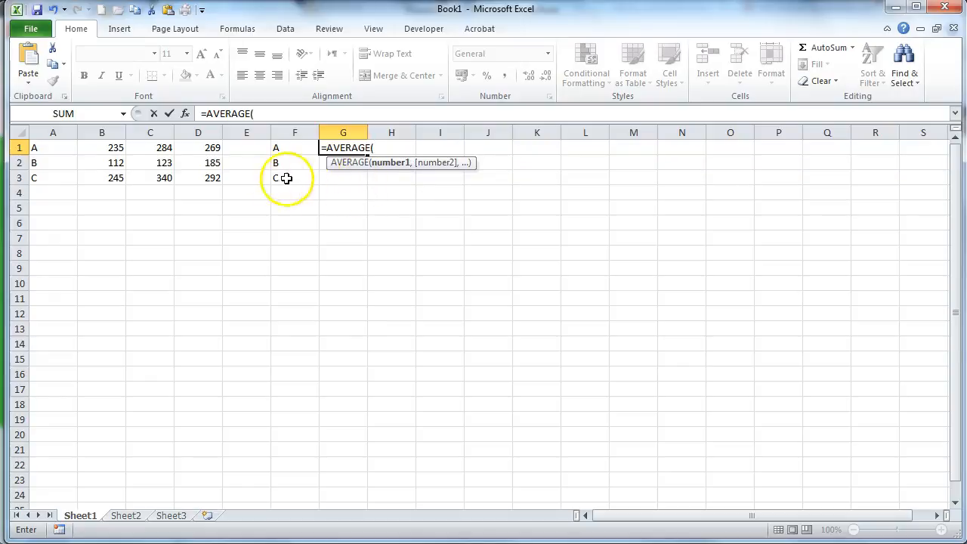
{"action": "left_click", "coordinate": [96, 148]}
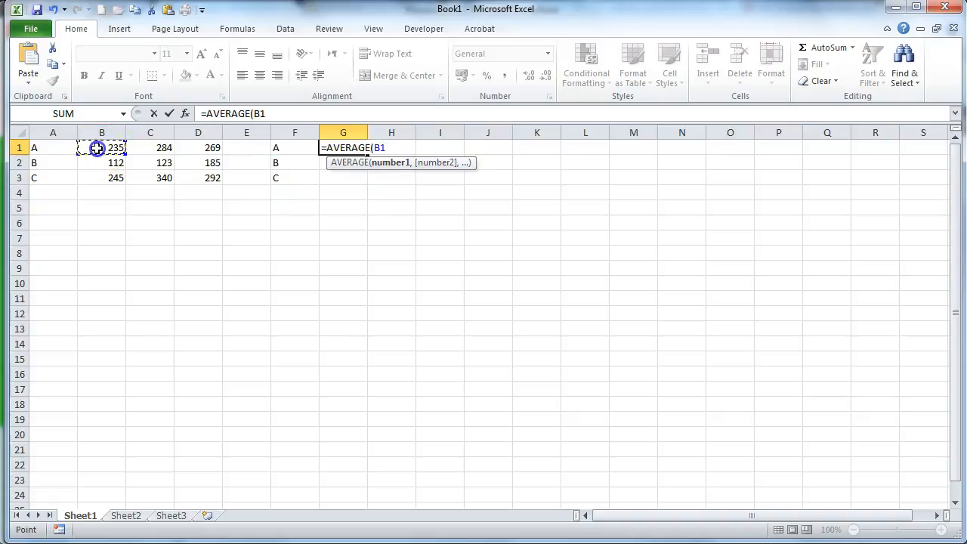
{"action": "left_click_drag", "start_coordinate": [105, 148], "coordinate": [187, 149]}
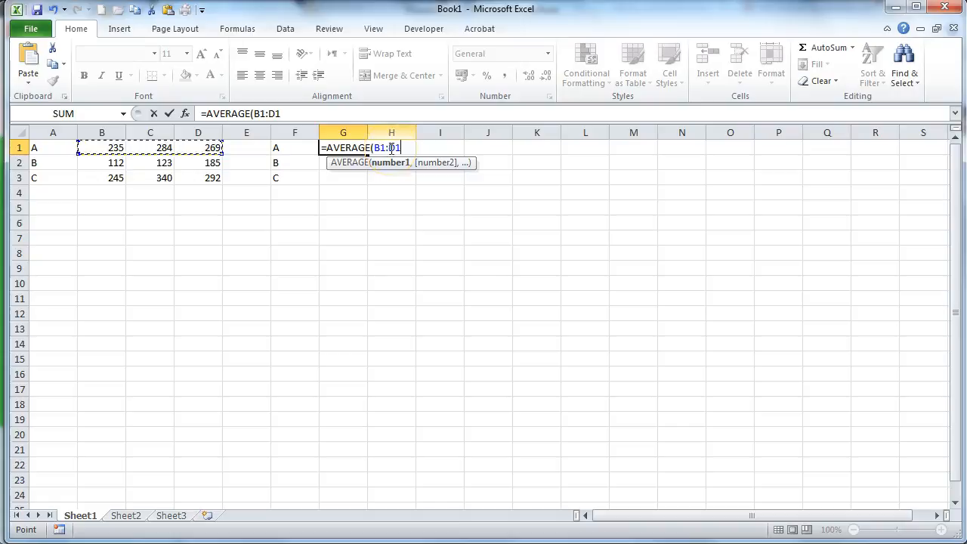
{"action": "type", "text": ")"}
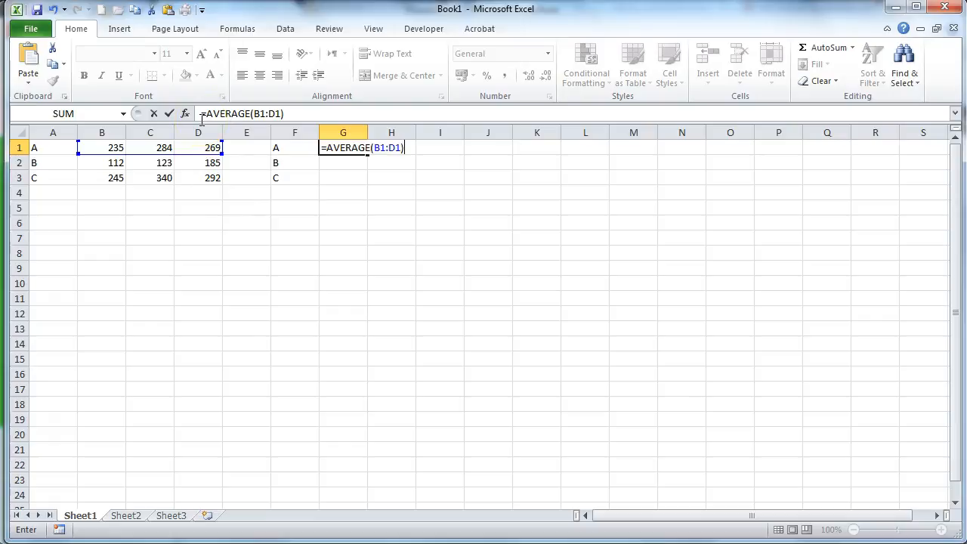
{"action": "left_click", "coordinate": [238, 113]}
{"action": "left_click", "coordinate": [251, 114]}
{"action": "left_click_drag", "start_coordinate": [94, 148], "coordinate": [208, 153]}
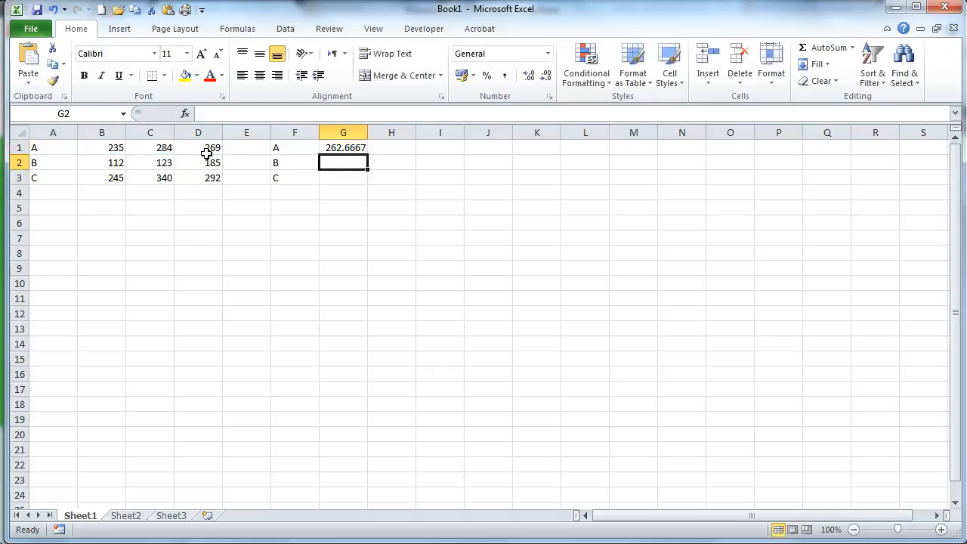
Step: Fill the average formula from G1 down to G3 so rows B and C are averaged too
{"action": "left_click", "coordinate": [345, 147]}
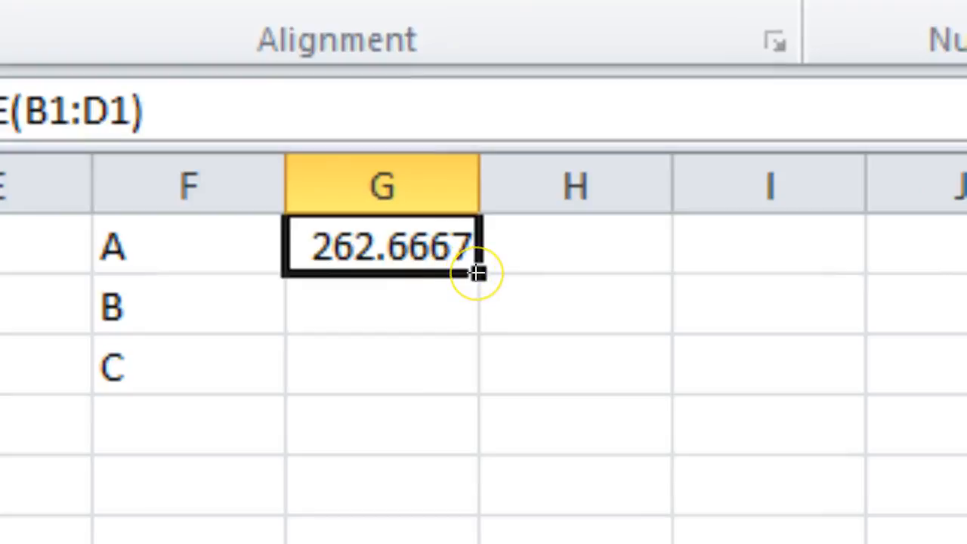
{"action": "left_click_drag", "start_coordinate": [478, 273], "coordinate": [478, 397]}
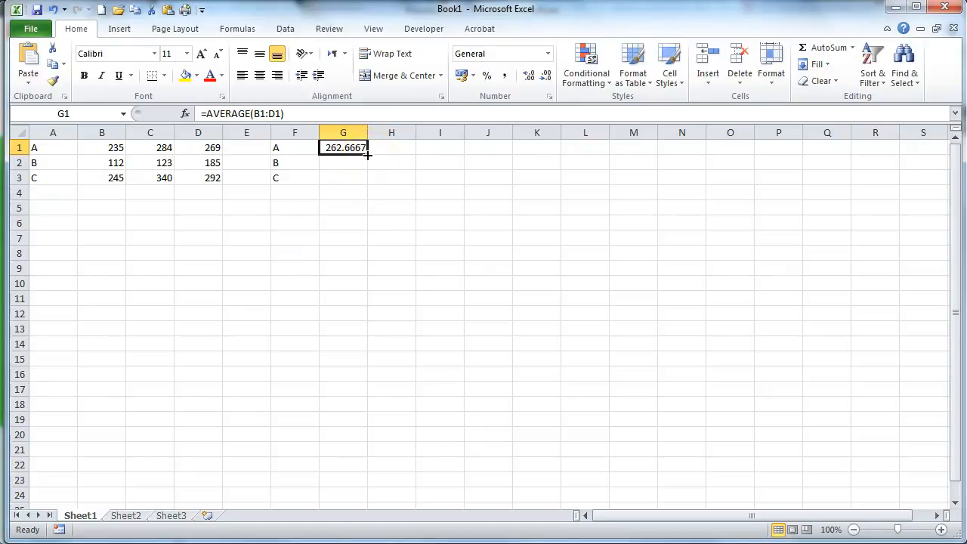
{"action": "left_click_drag", "start_coordinate": [367, 155], "coordinate": [370, 185]}
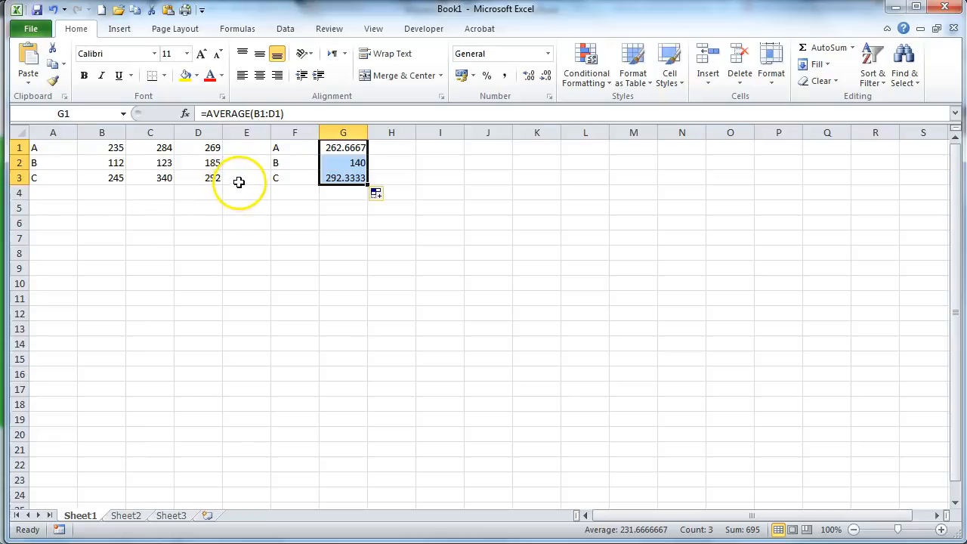
Step: Calculate row A's standard deviation in H1 with =STDEV(B1:D1) and fill the formula down to H3
{"action": "left_click", "coordinate": [389, 147]}
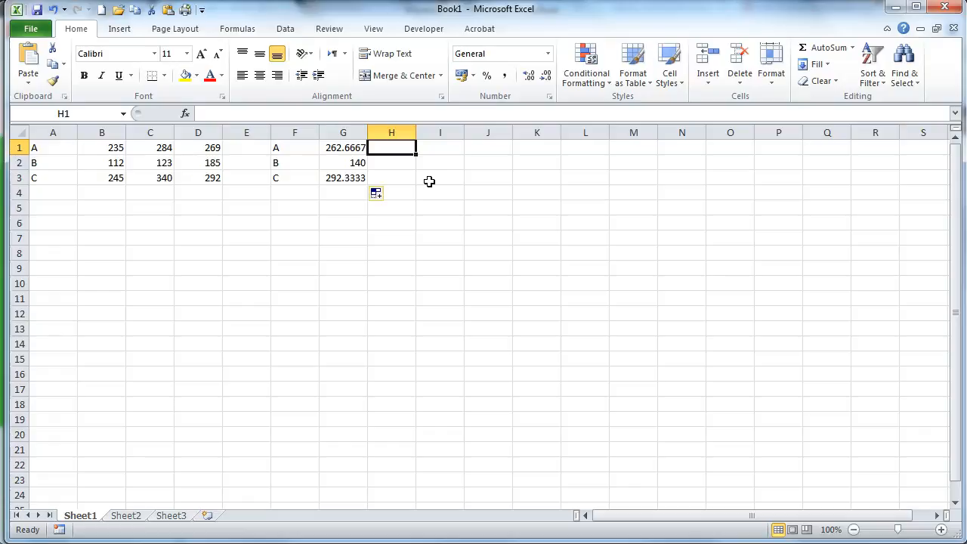
{"action": "type", "text": "="}
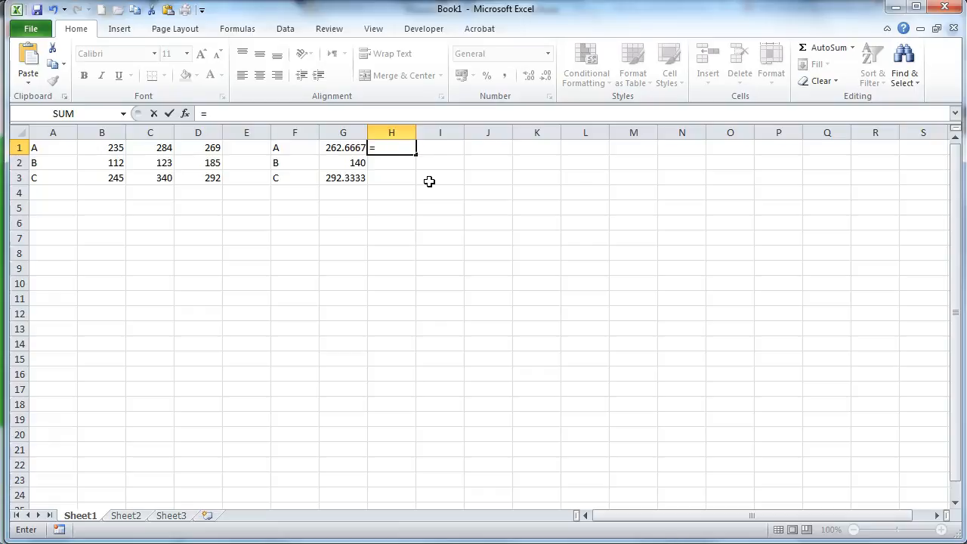
{"action": "type", "text": "S"}
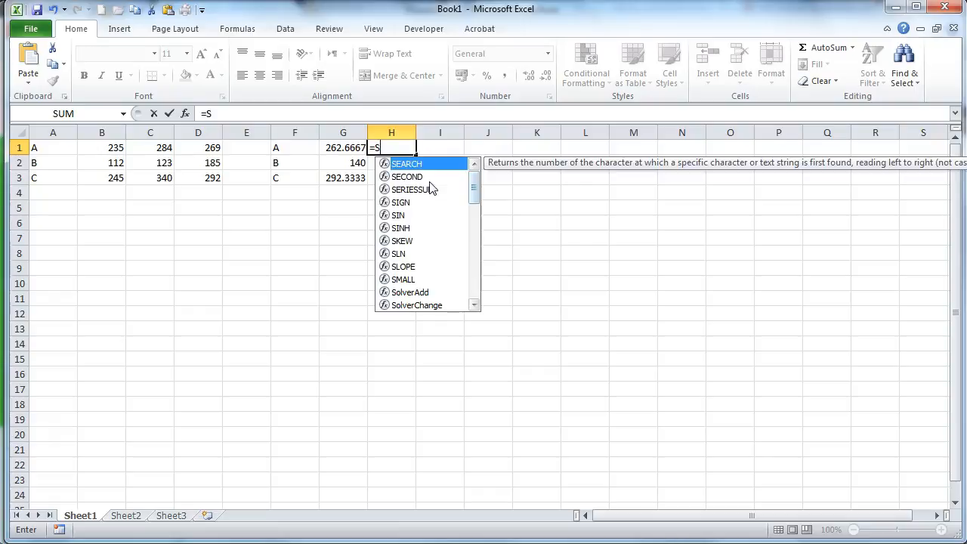
{"action": "type", "text": "TDEV"}
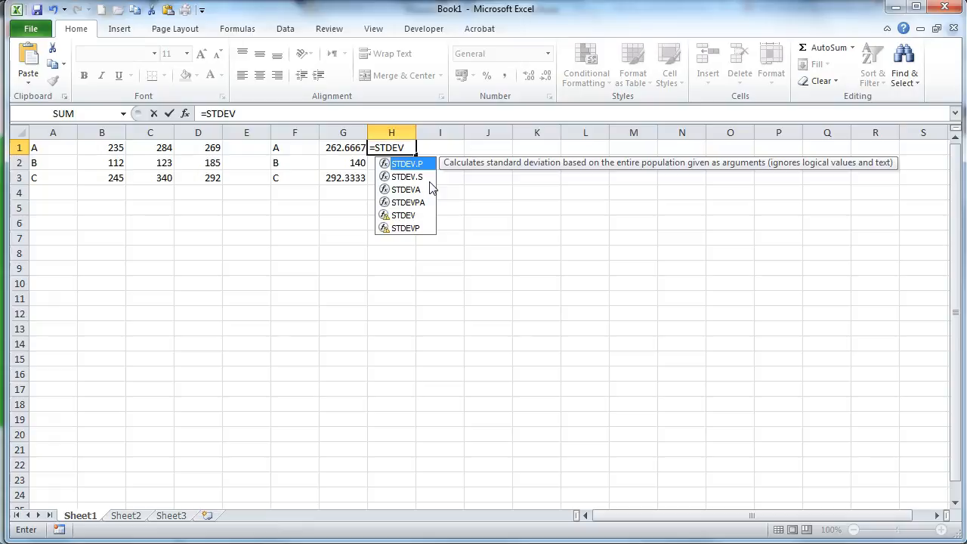
{"action": "type", "text": "("}
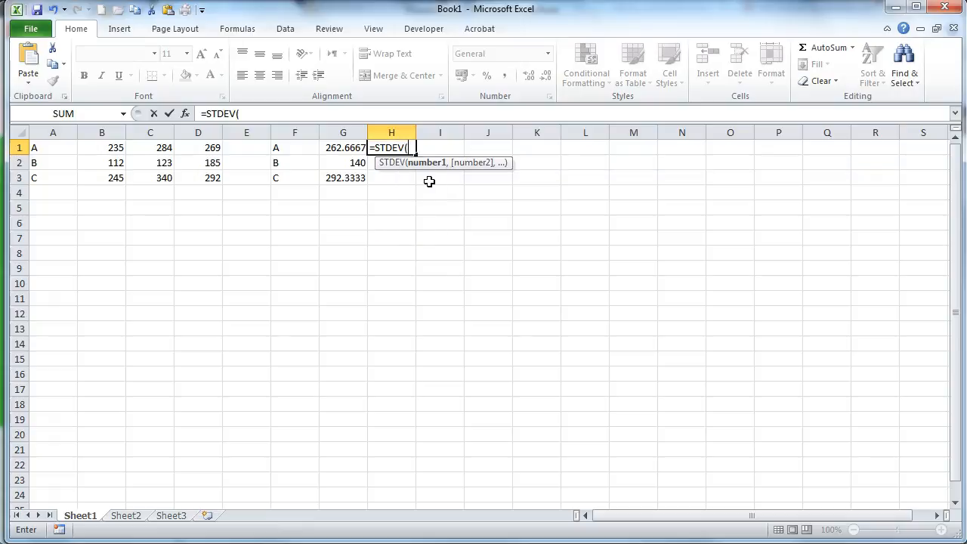
{"action": "left_click_drag", "start_coordinate": [109, 146], "coordinate": [200, 148]}
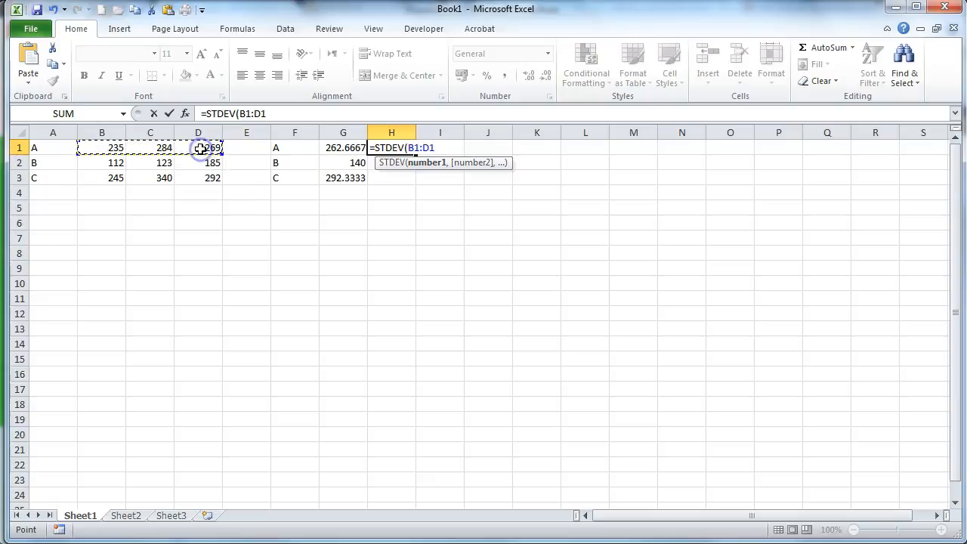
{"action": "type", "text": ")"}
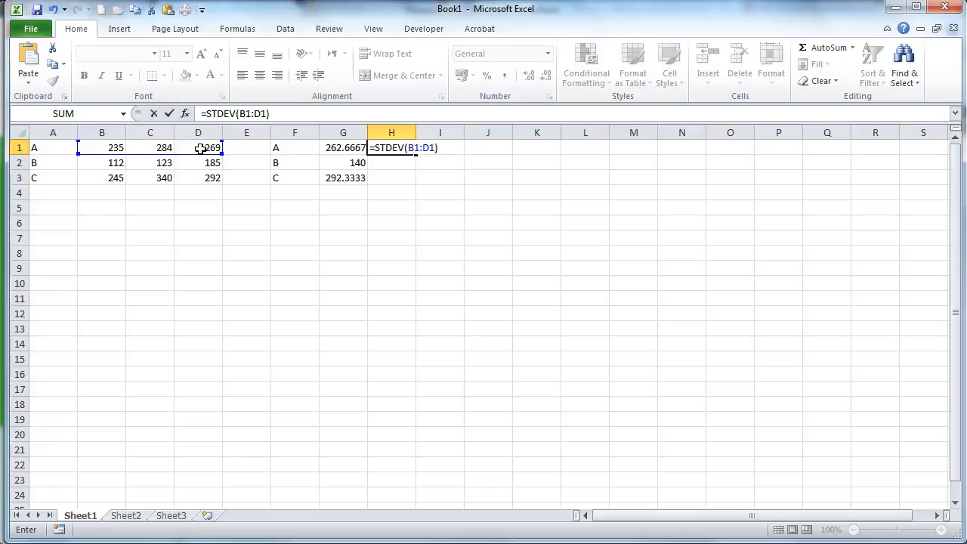
{"action": "key", "text": "Return"}
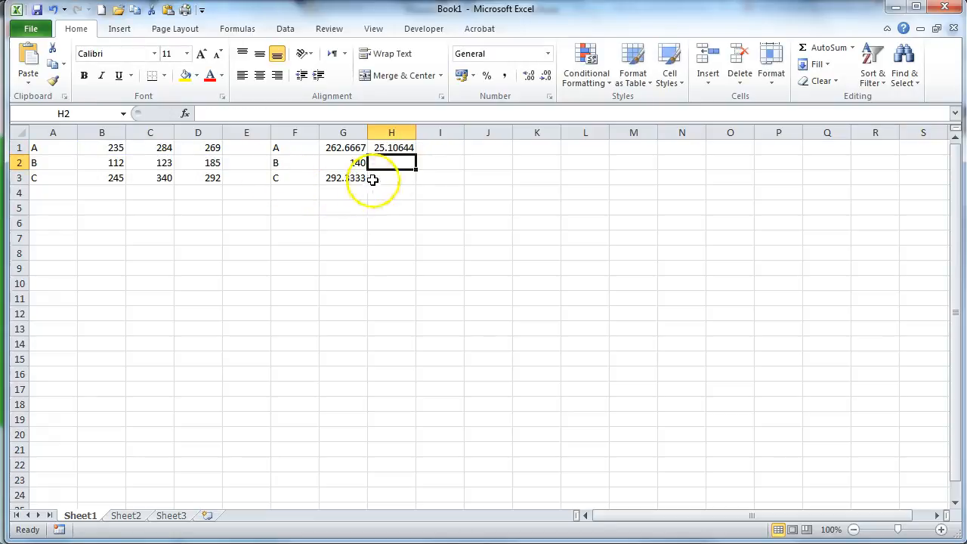
{"action": "left_click", "coordinate": [408, 148]}
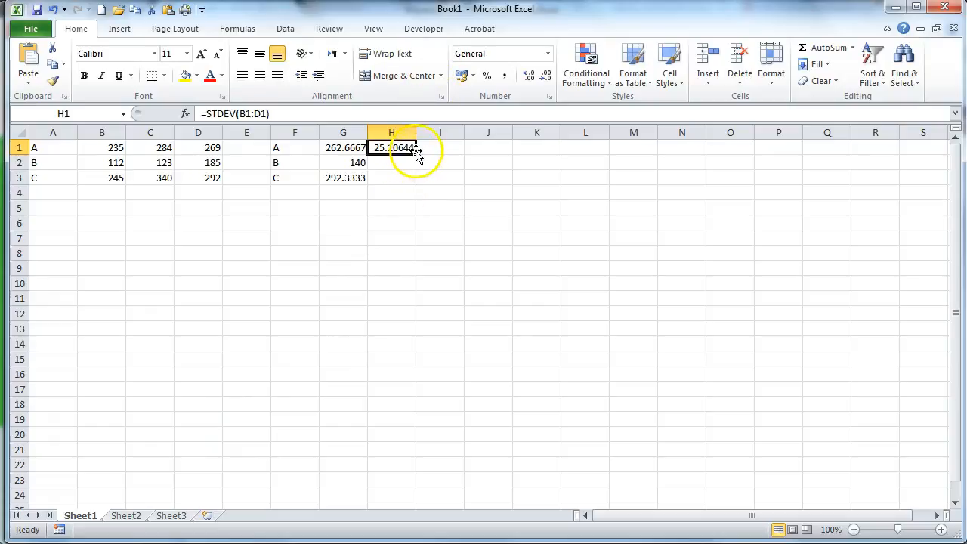
{"action": "left_click_drag", "start_coordinate": [417, 155], "coordinate": [415, 183]}
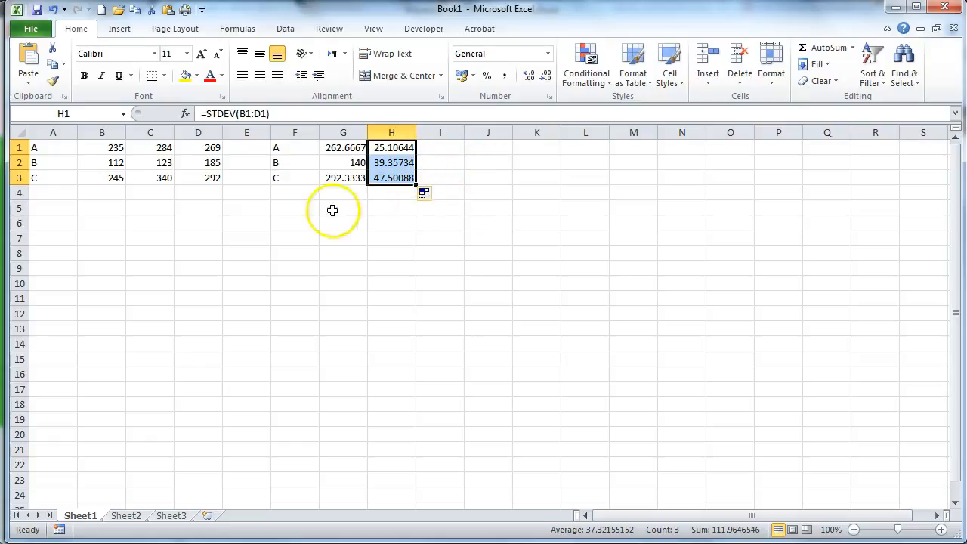
Step: Insert a 2-D clustered column chart of the labels and averages in F1:G3
{"action": "left_click", "coordinate": [301, 147]}
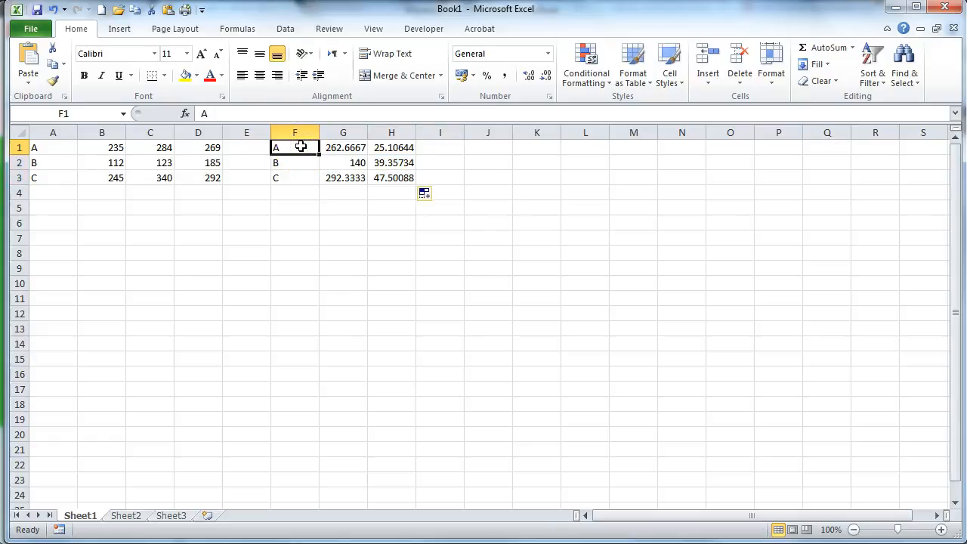
{"action": "left_click", "coordinate": [301, 147]}
{"action": "left_click_drag", "start_coordinate": [301, 147], "coordinate": [331, 179]}
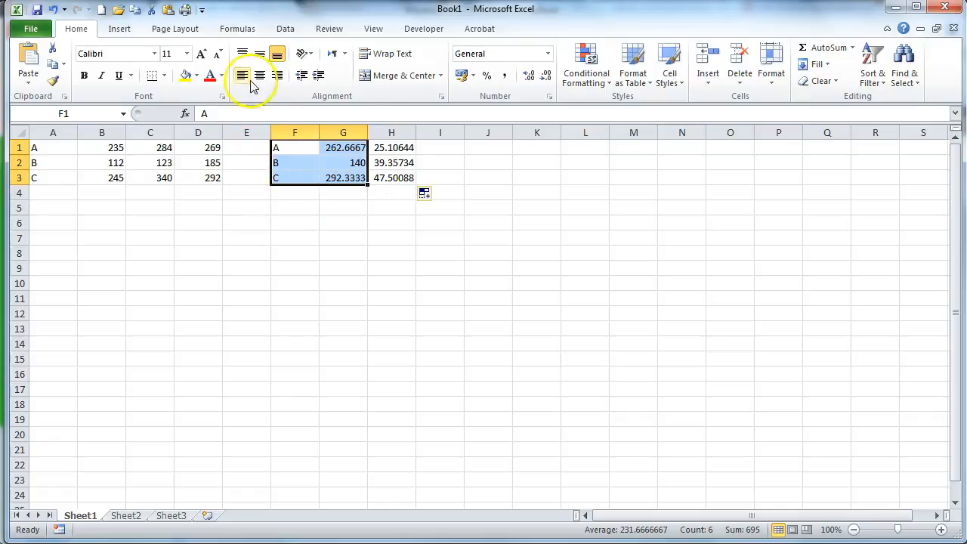
{"action": "left_click", "coordinate": [121, 31]}
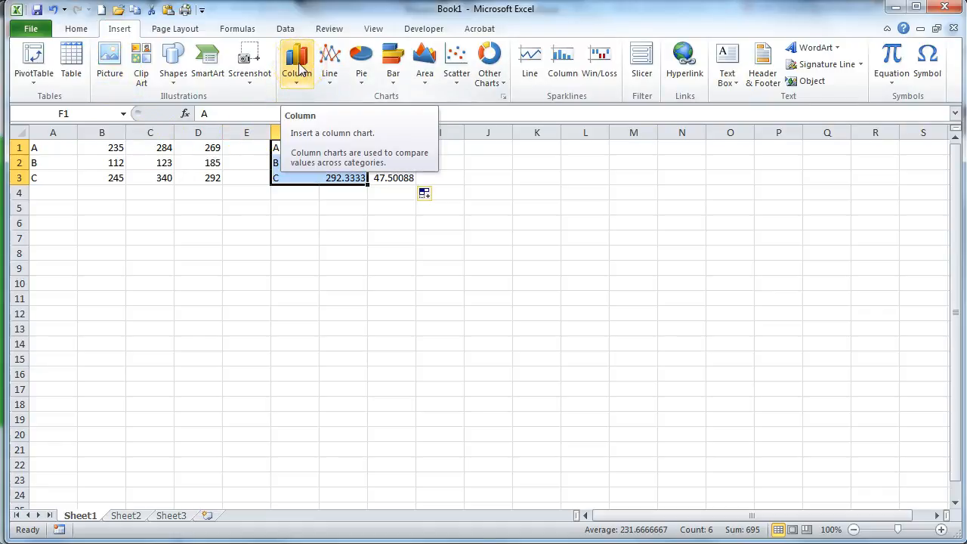
{"action": "left_click", "coordinate": [297, 67]}
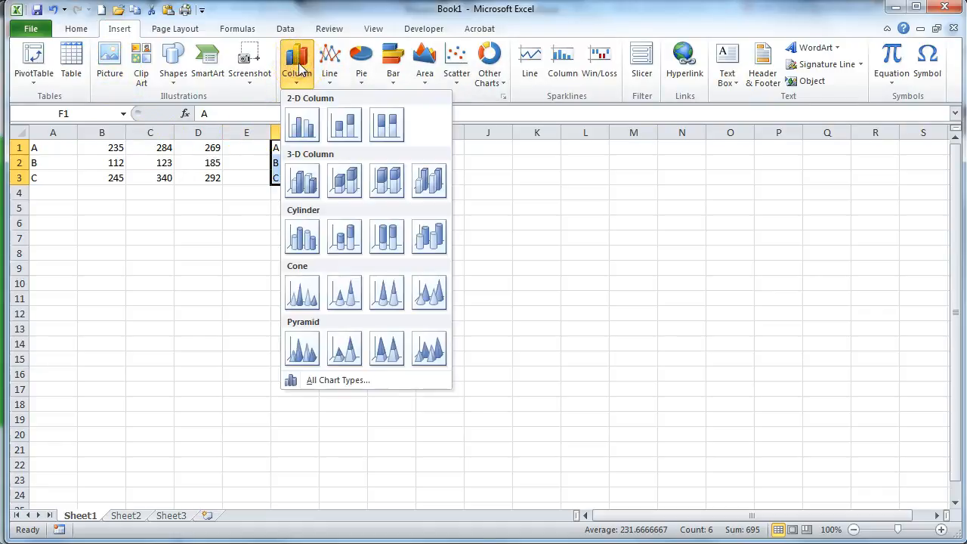
{"action": "left_click", "coordinate": [297, 131]}
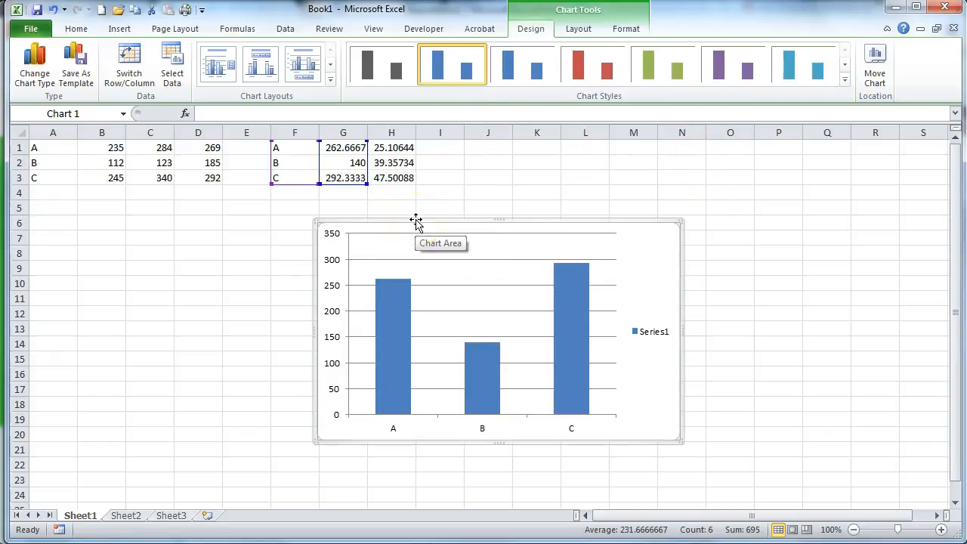
Step: Add vertical error bars to the chart's columns and set their error amount to Custom
{"action": "left_click", "coordinate": [579, 31]}
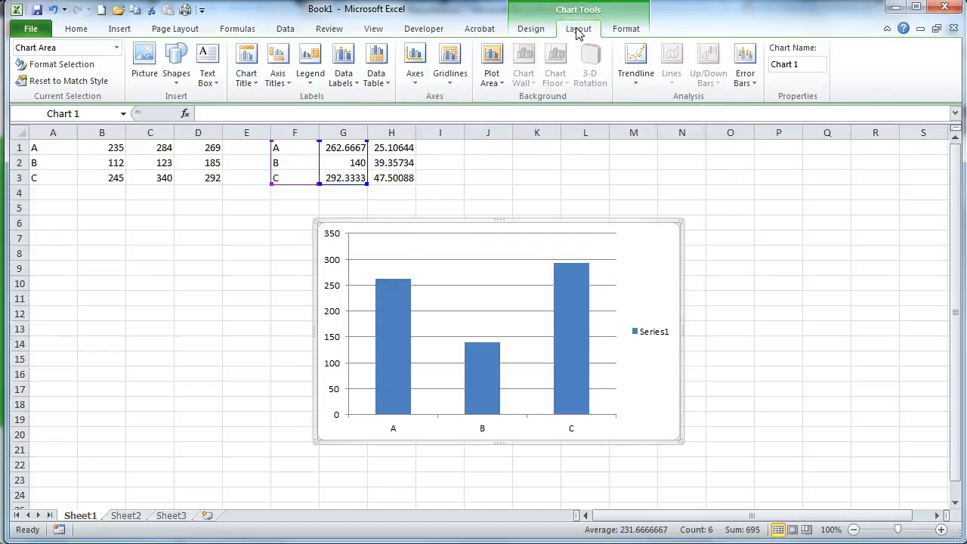
{"action": "left_click", "coordinate": [753, 84]}
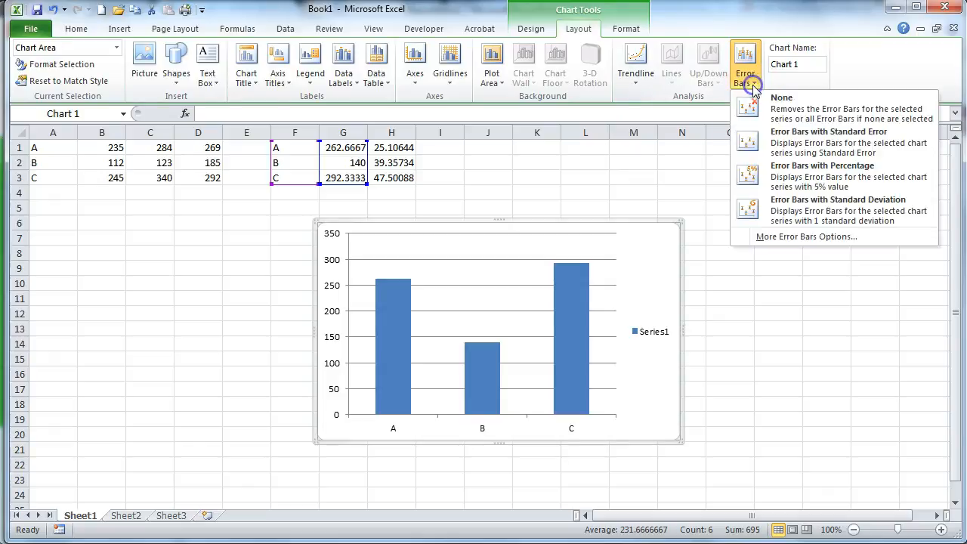
{"action": "left_click", "coordinate": [778, 237]}
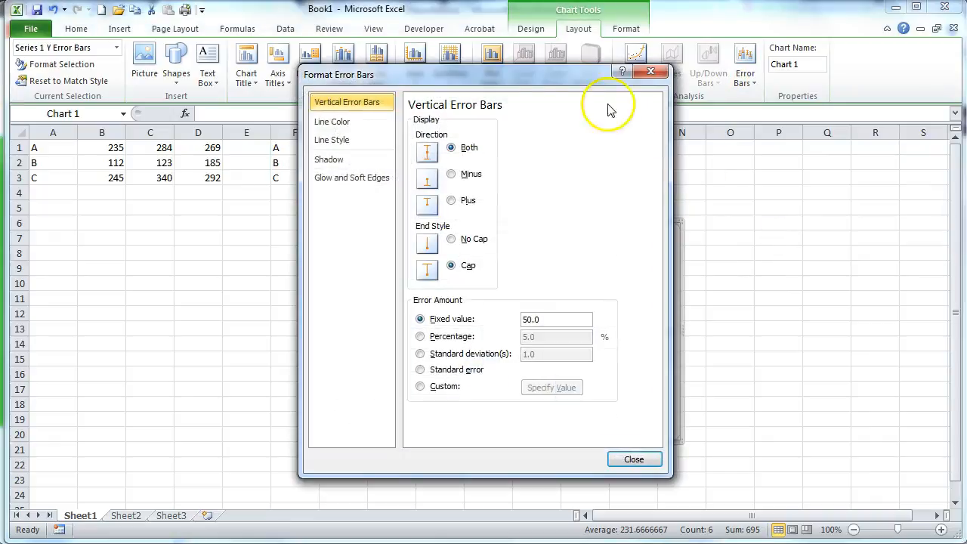
{"action": "left_click_drag", "start_coordinate": [527, 79], "coordinate": [731, 91]}
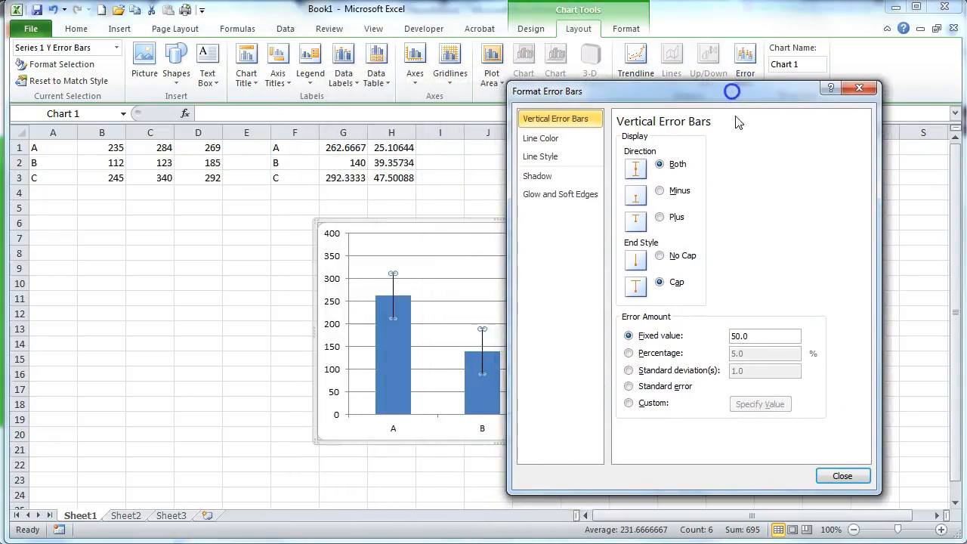
{"action": "left_click", "coordinate": [629, 405]}
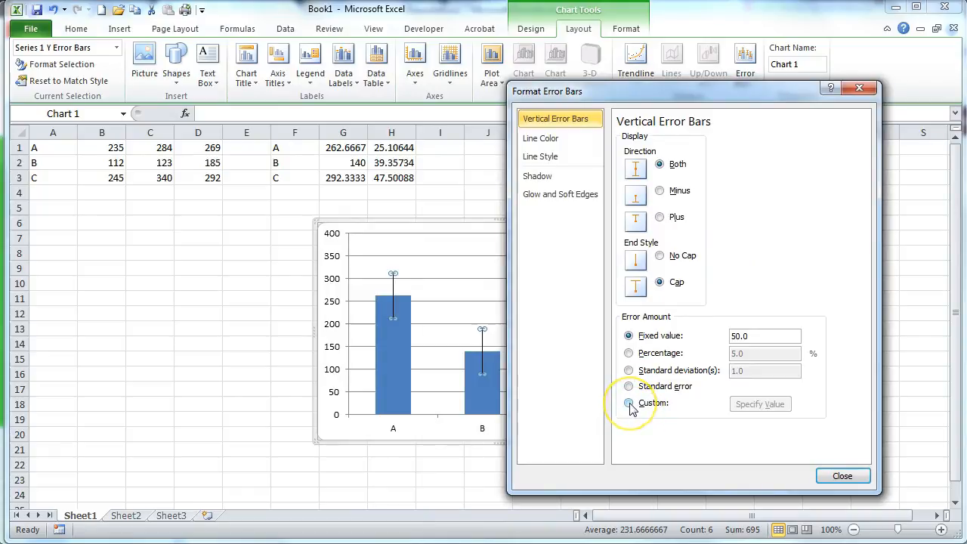
Step: Use the standard deviations in H1:H3 as the custom positive error value, apply it and deselect the chart
{"action": "left_click", "coordinate": [760, 408]}
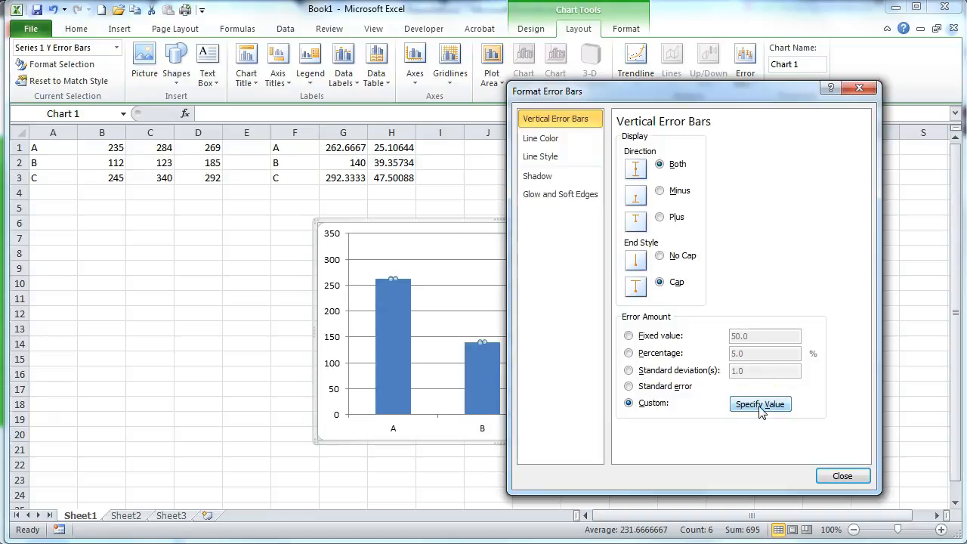
{"action": "left_click", "coordinate": [759, 405]}
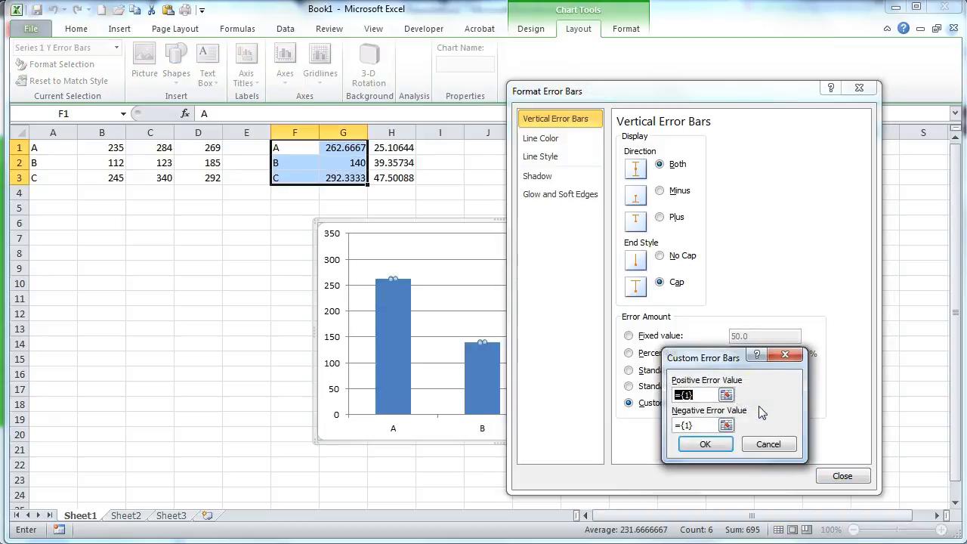
{"action": "left_click", "coordinate": [687, 387]}
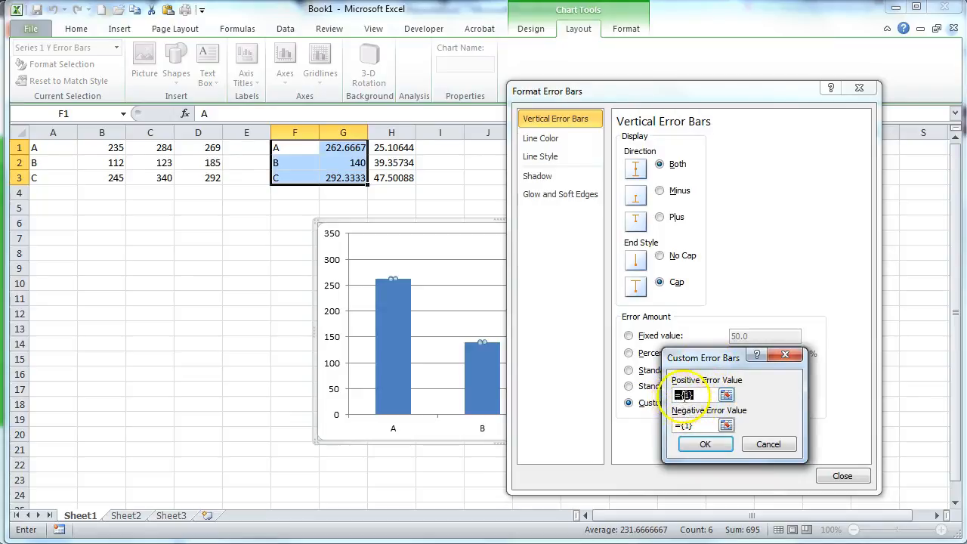
{"action": "left_click", "coordinate": [402, 147]}
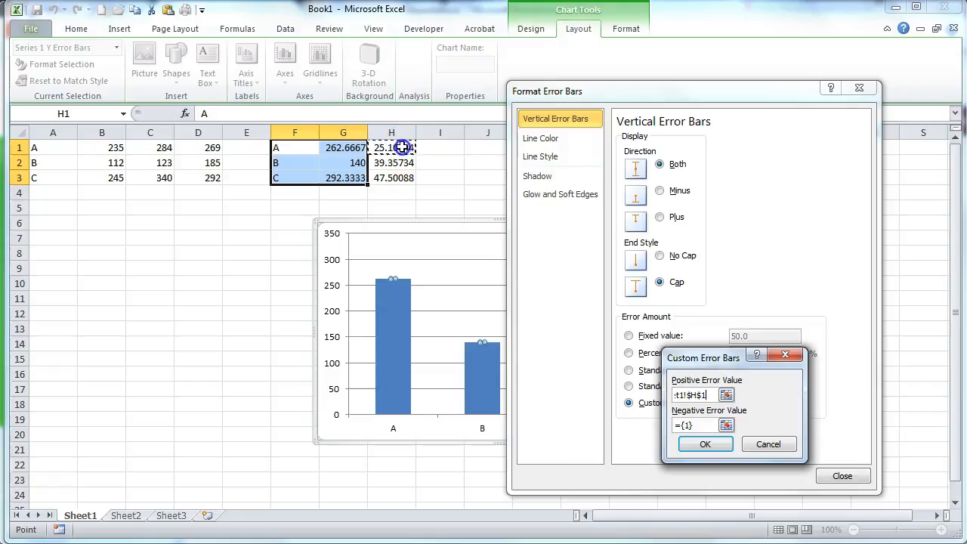
{"action": "left_click_drag", "start_coordinate": [402, 147], "coordinate": [405, 176]}
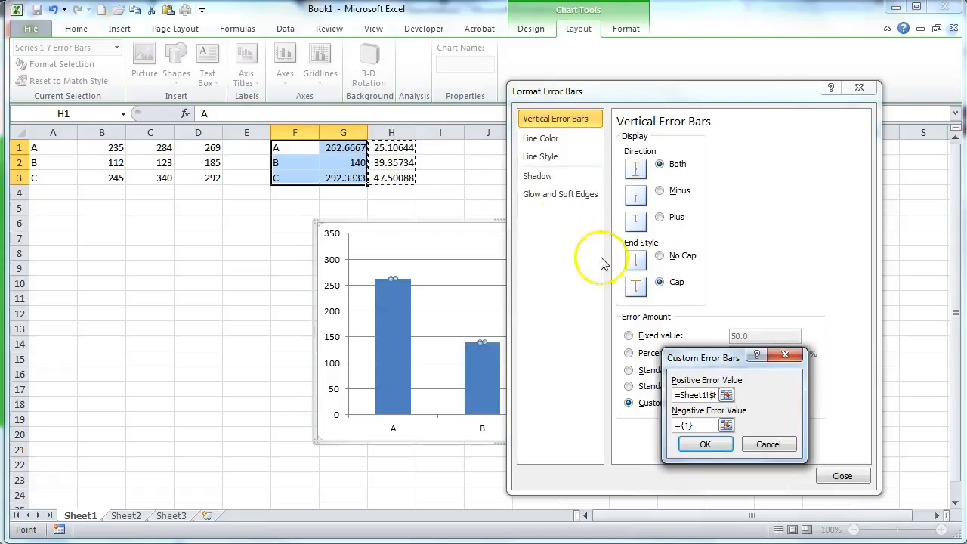
{"action": "left_click", "coordinate": [699, 446]}
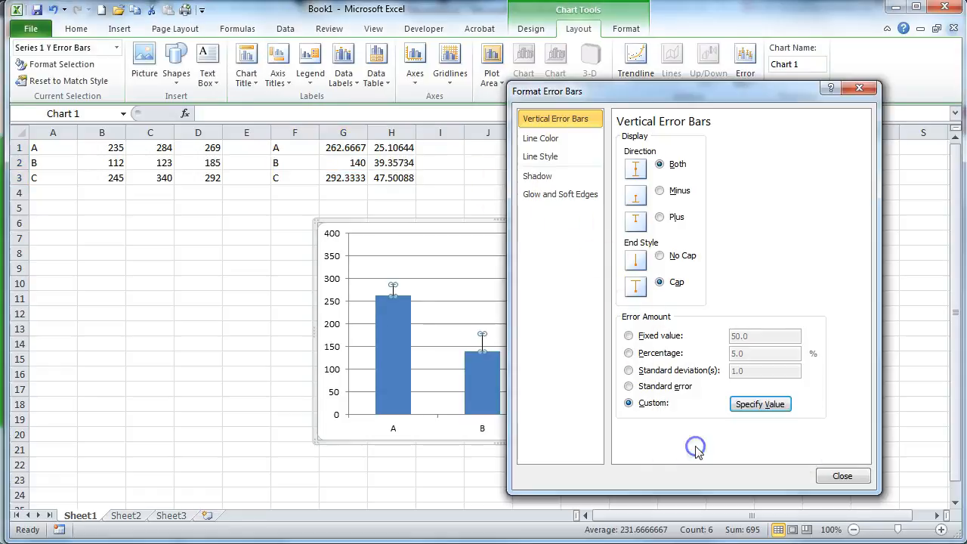
{"action": "left_click", "coordinate": [836, 478]}
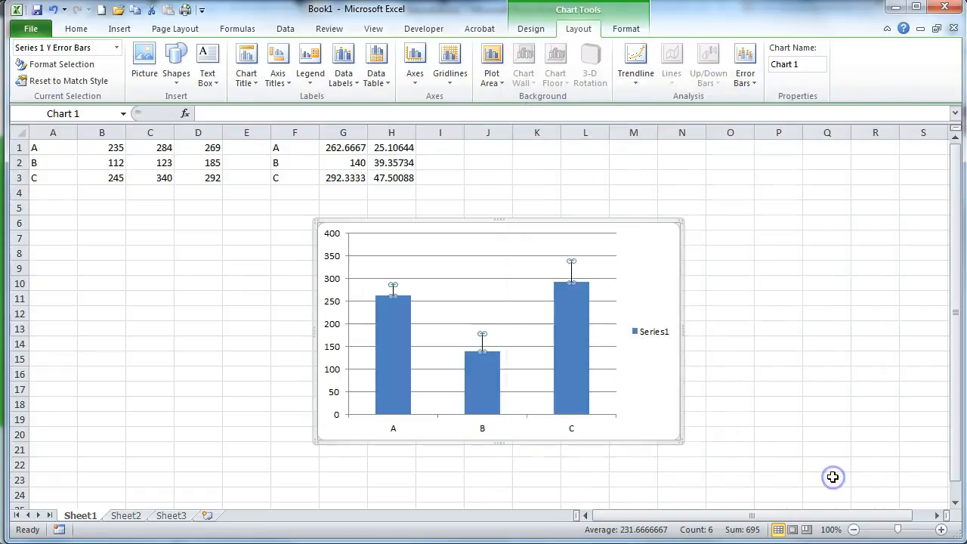
{"action": "left_click", "coordinate": [761, 362]}
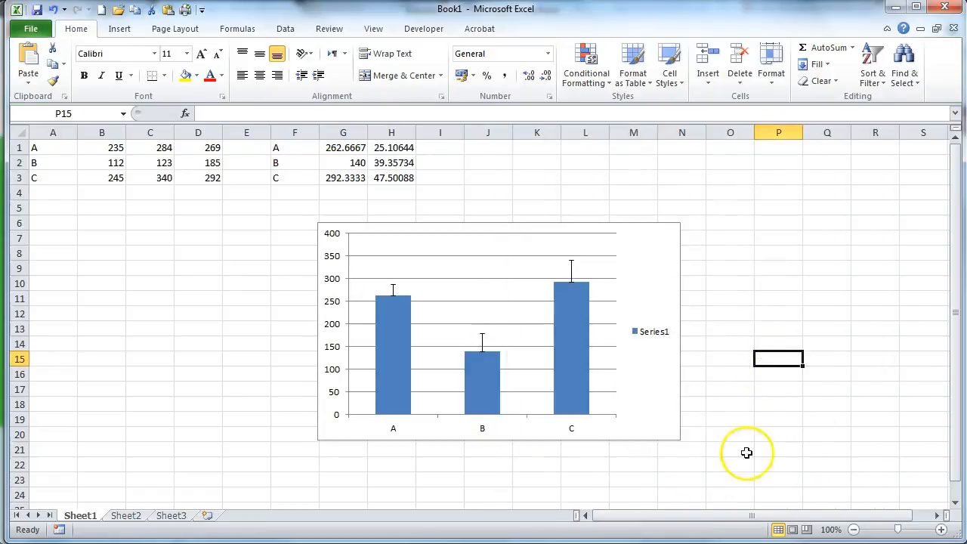